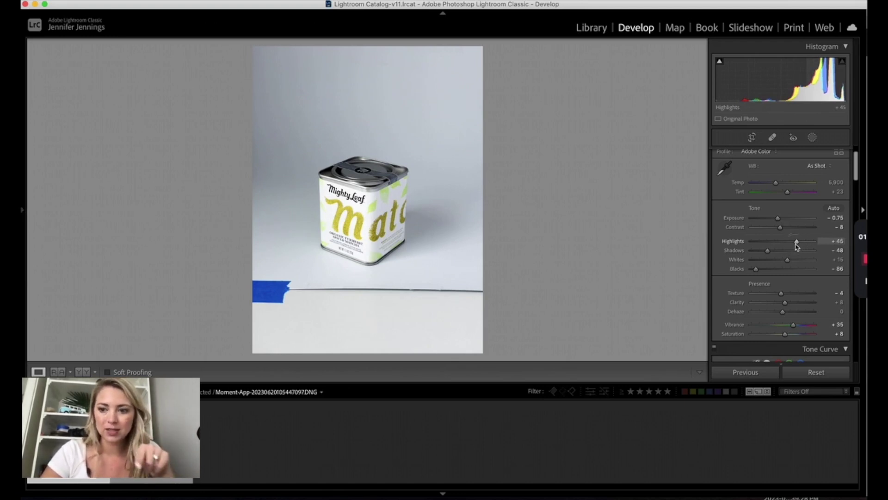
- Set Shadows to -43, Whites to +32 and Blacks to -100 on the matcha tin photo
left_click_drag(767, 250, 828, 267)
left_click(375, 216)
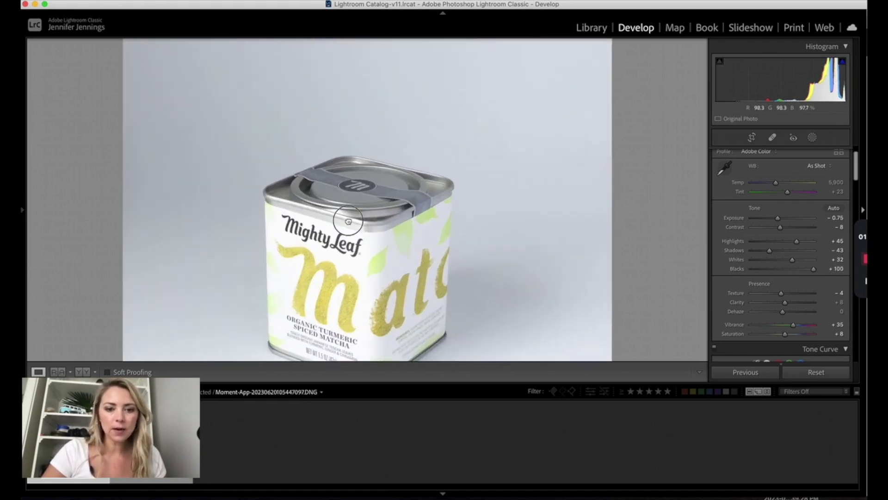
left_click_drag(813, 269, 730, 286)
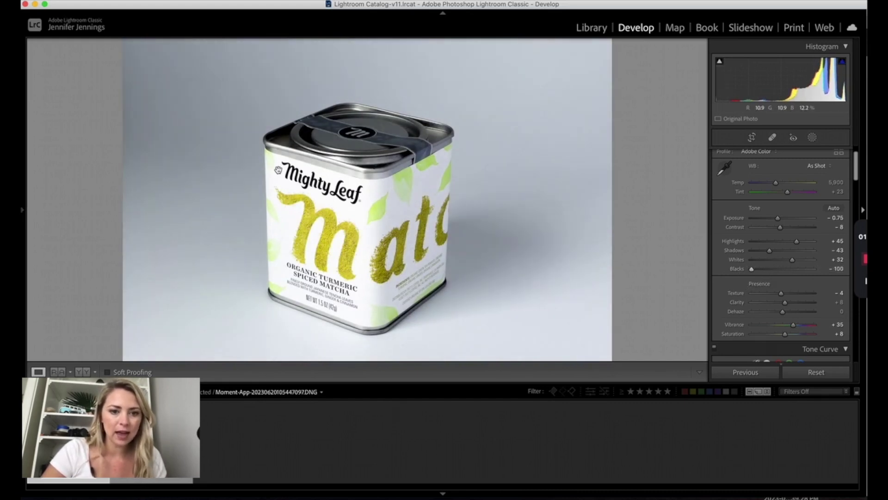
- Fine-tune the photo's presence by lowering Texture slightly and setting Clarity to +20, Vibrance to +30 and Saturation to +19
scroll(782, 287, "down", 2)
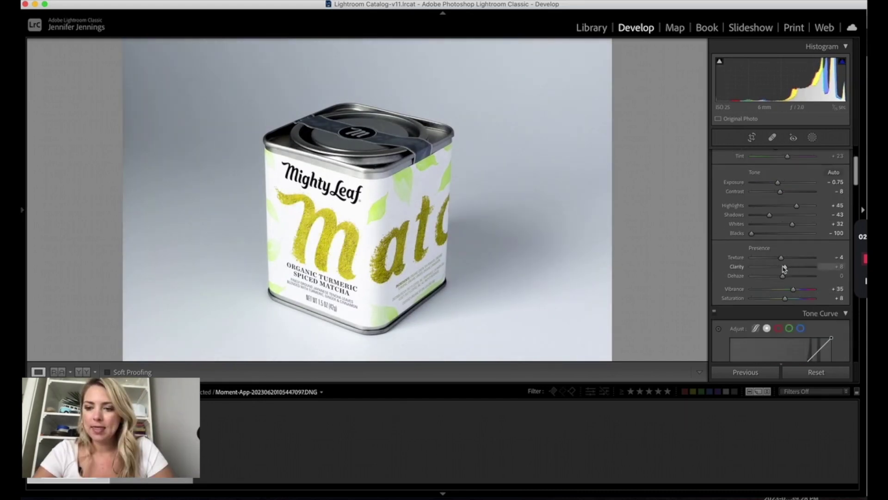
left_click_drag(782, 257, 792, 278)
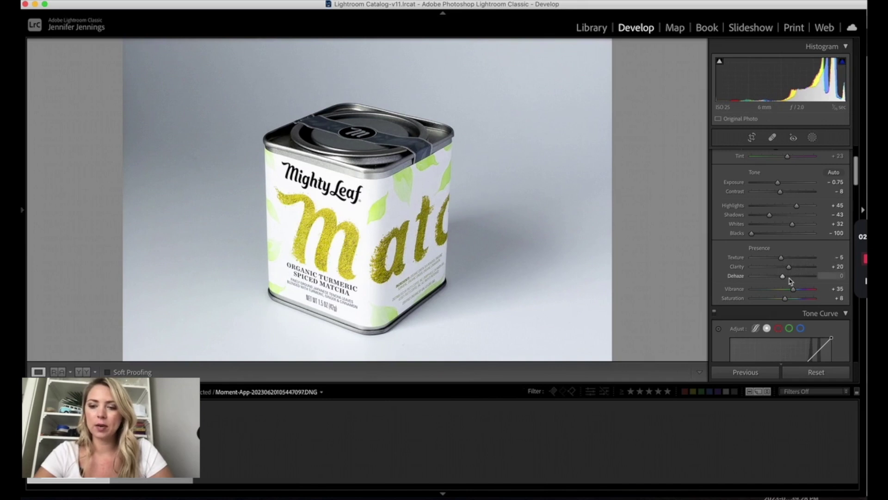
scroll(793, 283, "down", 3)
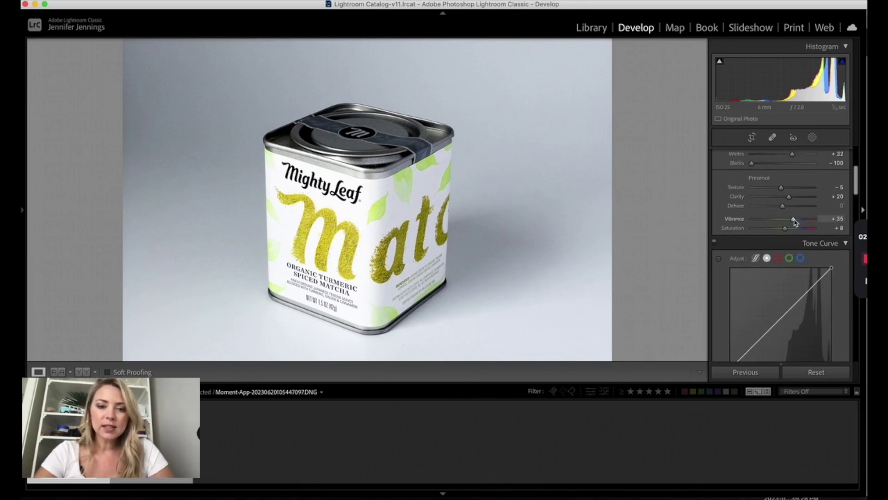
left_click_drag(794, 222, 785, 222)
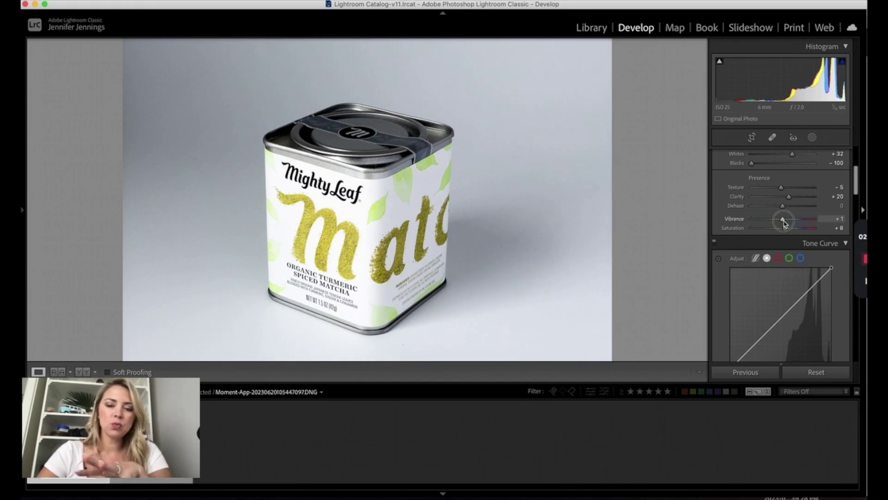
mouse_move(785, 223)
left_mouse_down()
mouse_move(743, 219)
mouse_move(793, 224)
left_mouse_up()
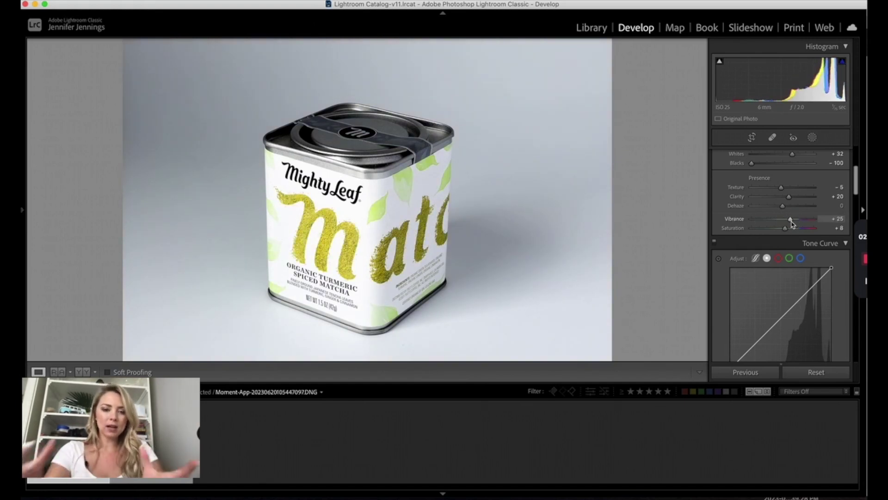
left_click_drag(792, 223, 794, 224)
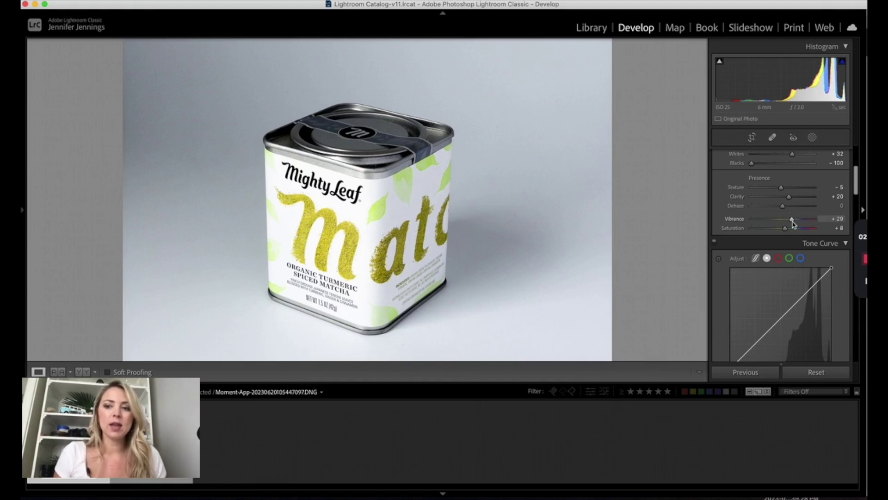
mouse_move(787, 228)
left_mouse_down()
mouse_move(810, 232)
mouse_move(789, 230)
left_mouse_up()
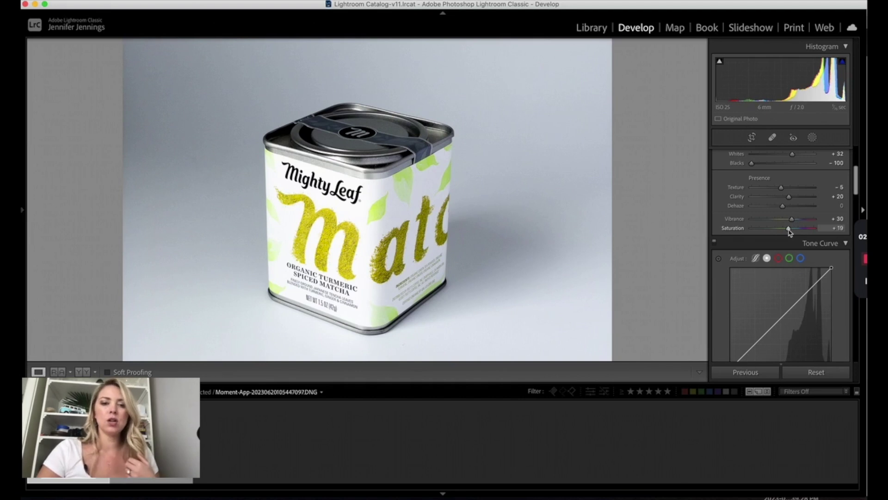
- Test the green Hue at -100, settle it at -1, and slightly adjust the green Saturation
scroll(789, 231, "down", 10)
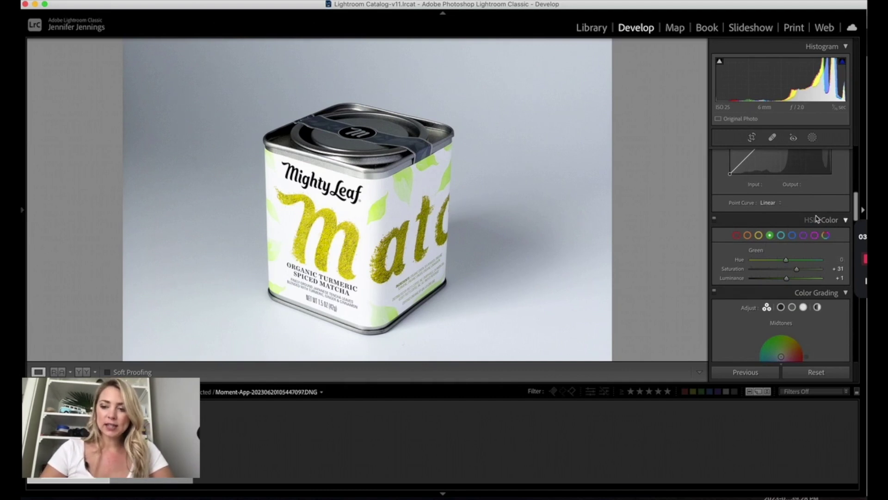
left_click_drag(797, 261, 749, 269)
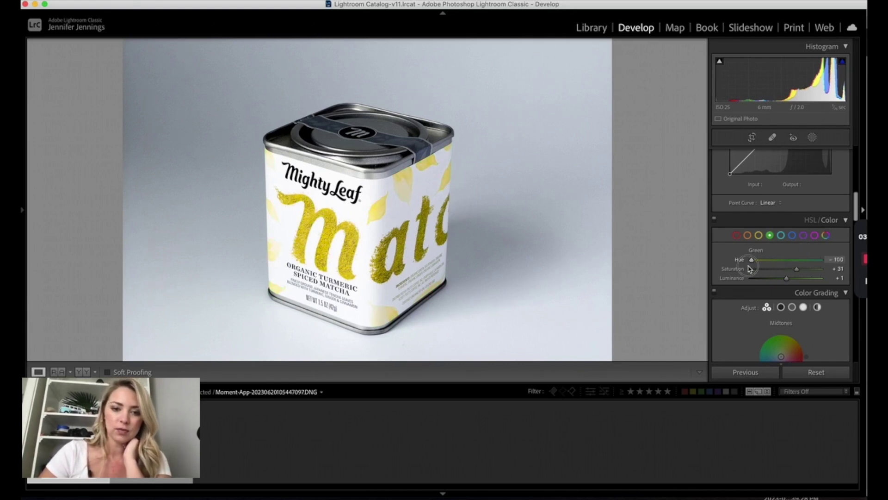
left_click_drag(750, 269, 787, 264)
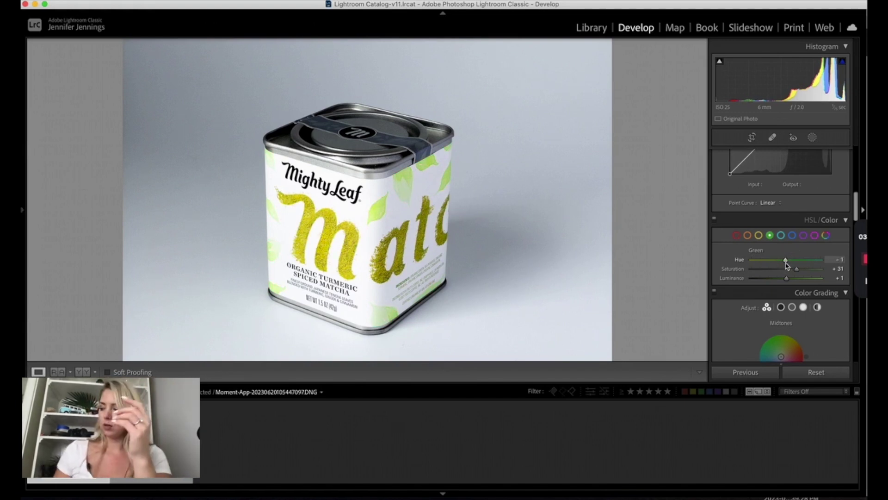
mouse_move(796, 268)
left_mouse_down()
mouse_move(786, 259)
mouse_move(795, 272)
left_mouse_up()
- Set the photo's Sharpening Amount to 52
scroll(795, 271, "down", 10)
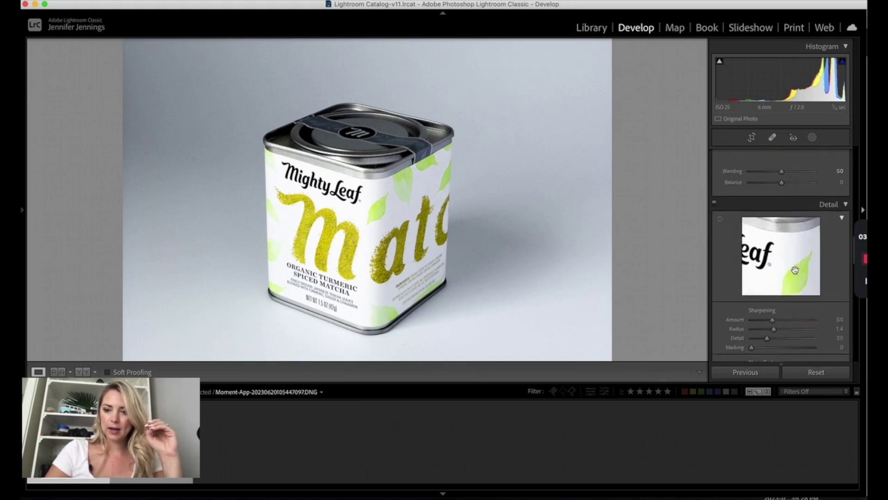
scroll(794, 270, "down", 5)
left_click_drag(772, 209, 774, 213)
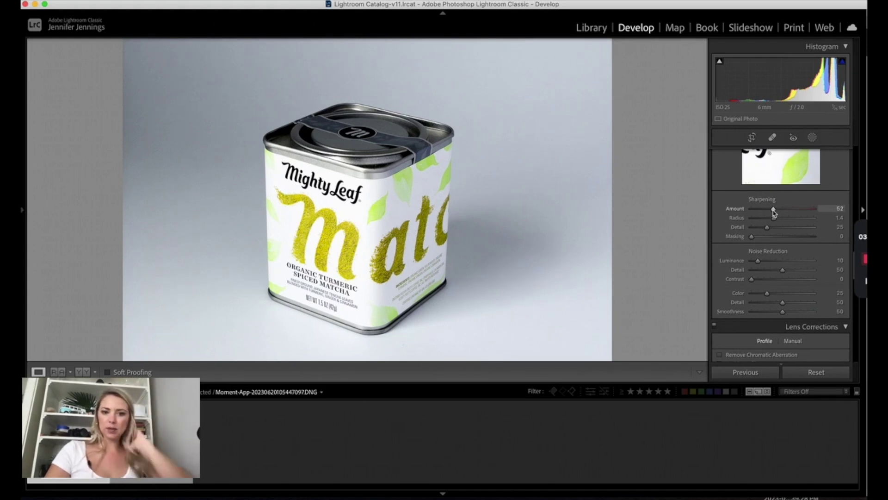
- Examine the tin's label text and powder lettering up close to judge the sharpness and readability of the edit
left_click(301, 268)
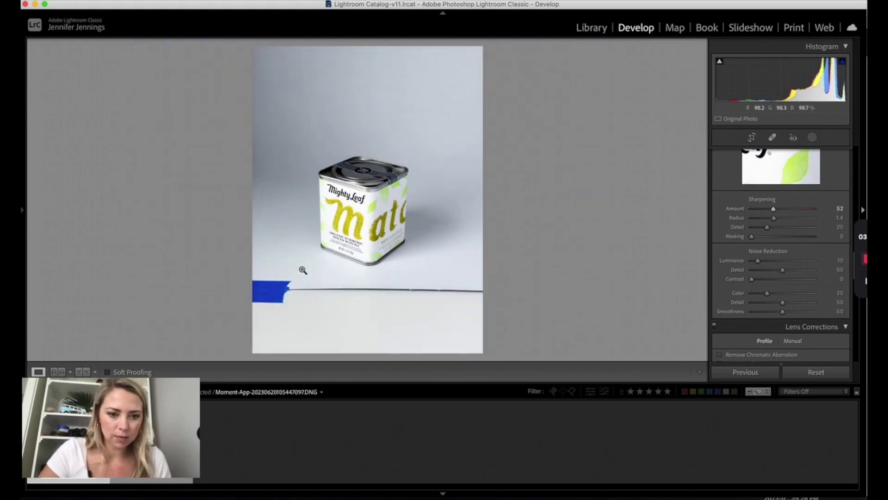
left_click(350, 241)
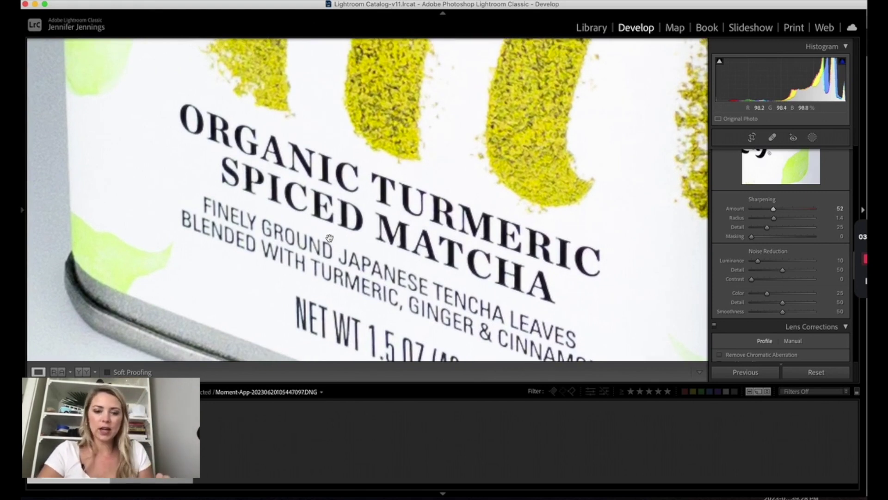
scroll(329, 238, "down", 5)
scroll(364, 214, "up", 8)
scroll(365, 214, "down", 8)
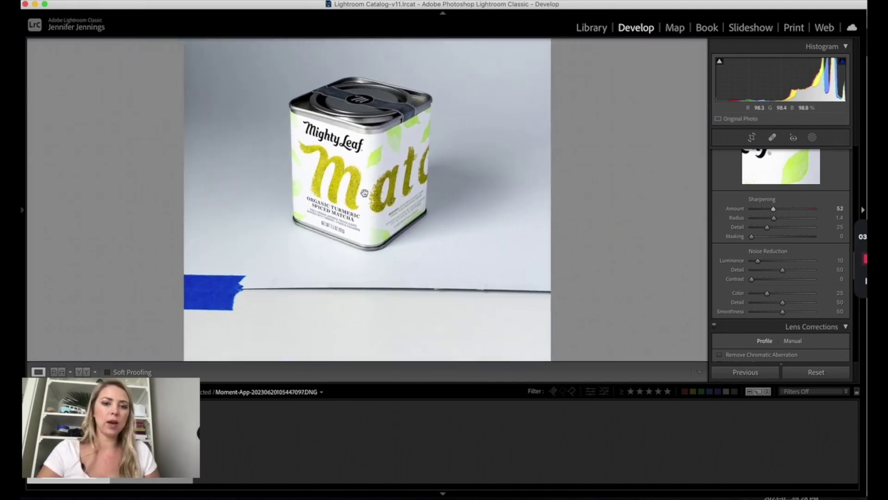
scroll(364, 192, "down", 2)
scroll(351, 217, "up", 3)
left_click(336, 231)
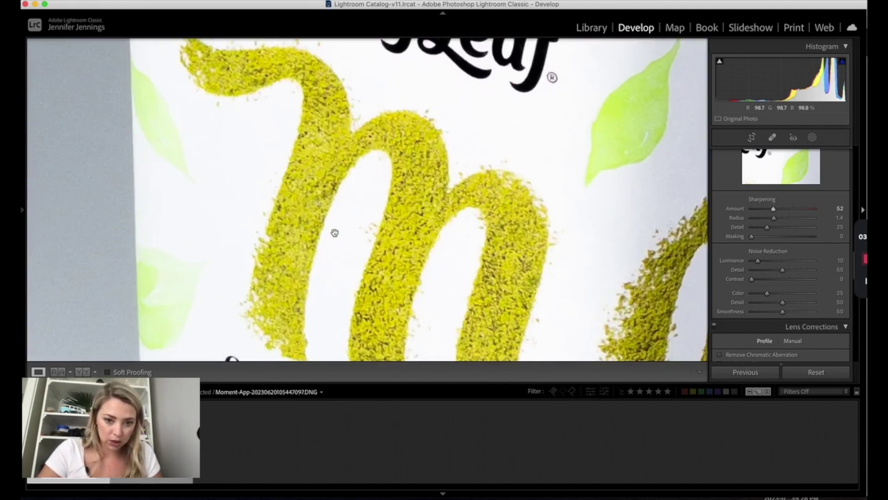
scroll(340, 155, "down", 3)
scroll(341, 156, "up", 4)
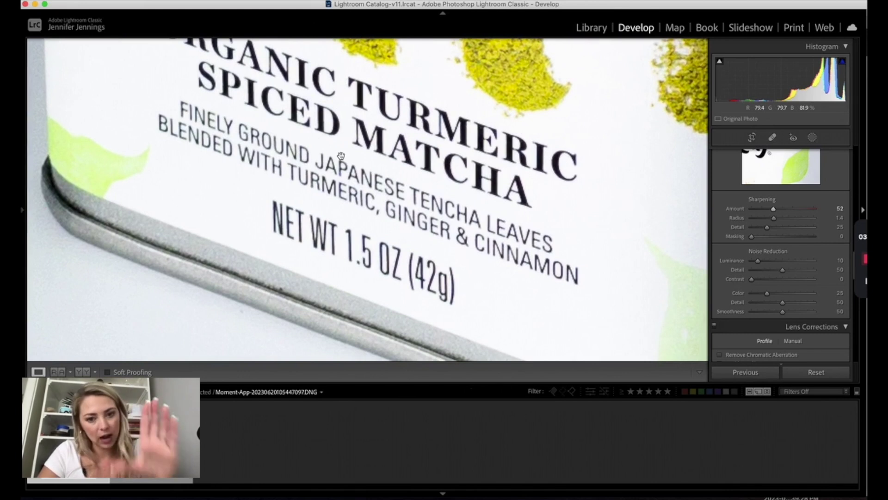
scroll(340, 156, "down", 3)
scroll(340, 158, "down", 3)
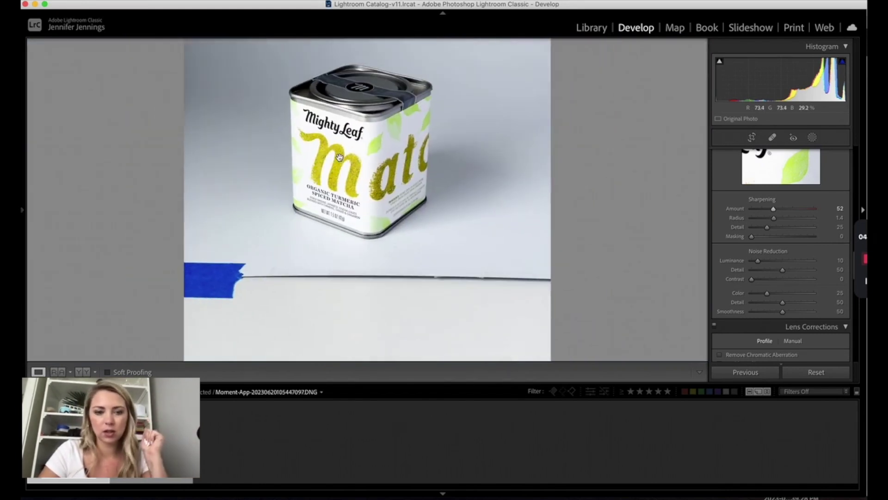
- Switch to the next photo, the front view of the tin, and set its Shadows to +43
key("Right")
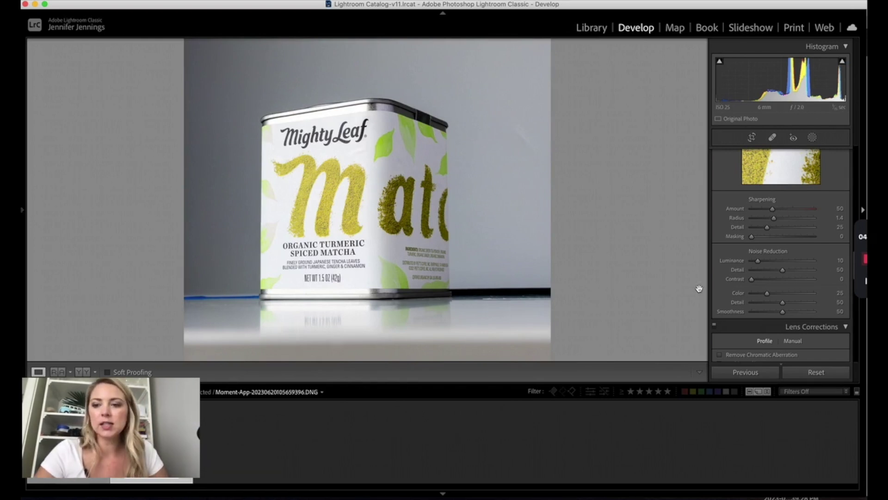
scroll(725, 281, "up", 15)
scroll(724, 282, "up", 5)
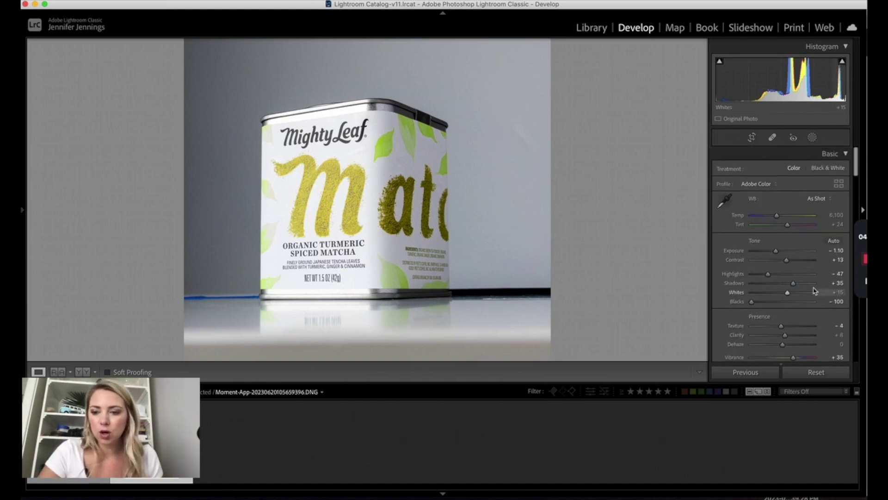
left_click_drag(794, 284, 797, 288)
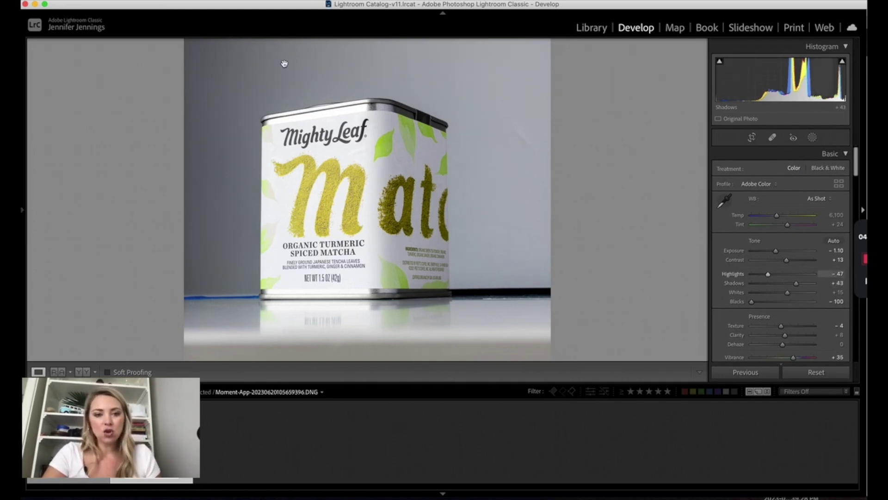
- Check the backdrop and the tin's rim up close, and set the front-view photo's Shadows to +2
left_click(298, 109)
left_click(313, 126)
left_click(338, 223)
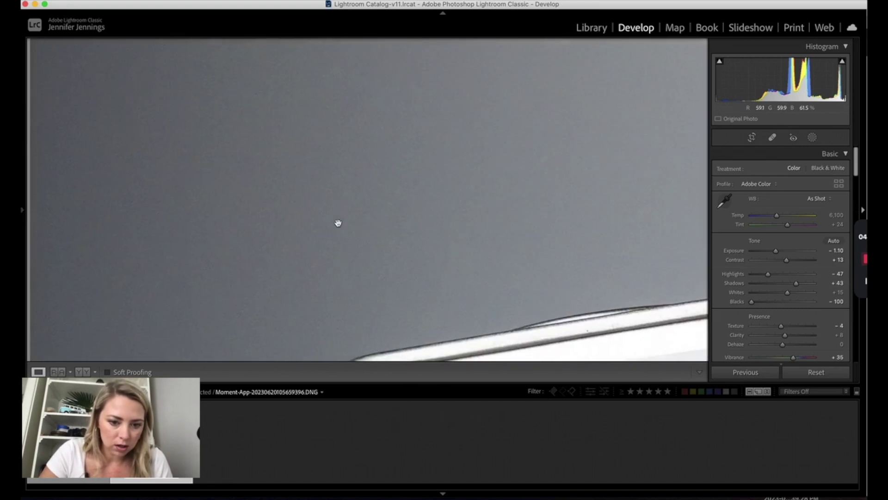
scroll(337, 222, "down", 5)
scroll(342, 236, "right", 4)
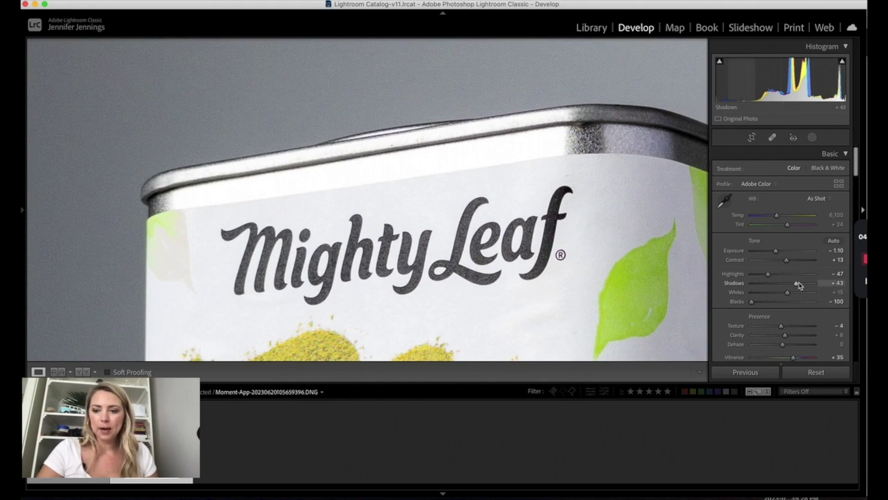
left_click_drag(796, 286, 783, 284)
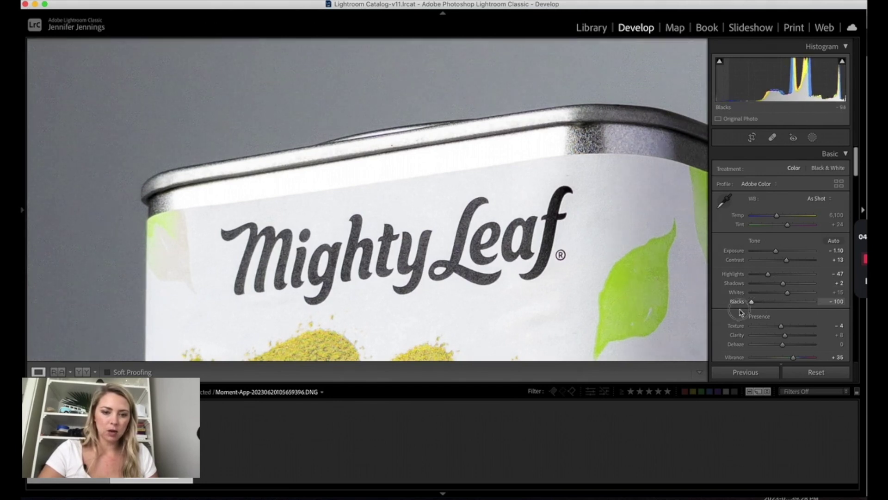
- Switch to the 1600 × 1600 px design in Canva and select the tin photo on page 1 at a closer view
left_click(359, 228)
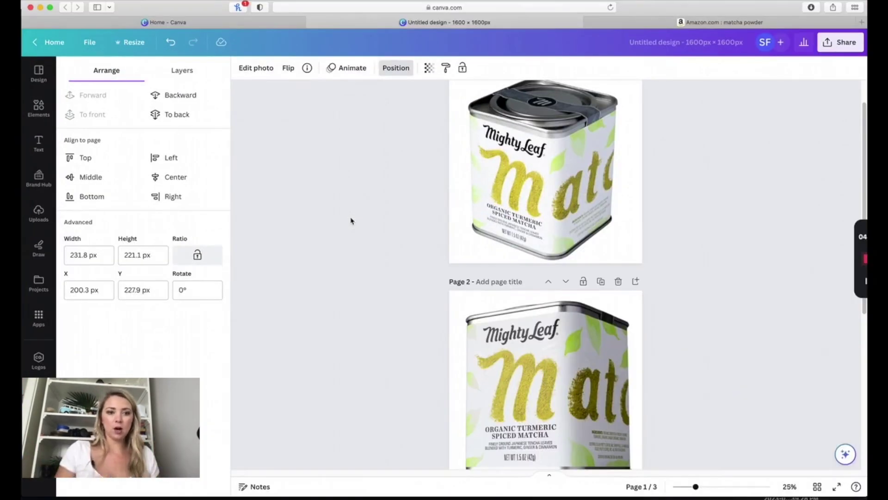
scroll(365, 221, "up", 2)
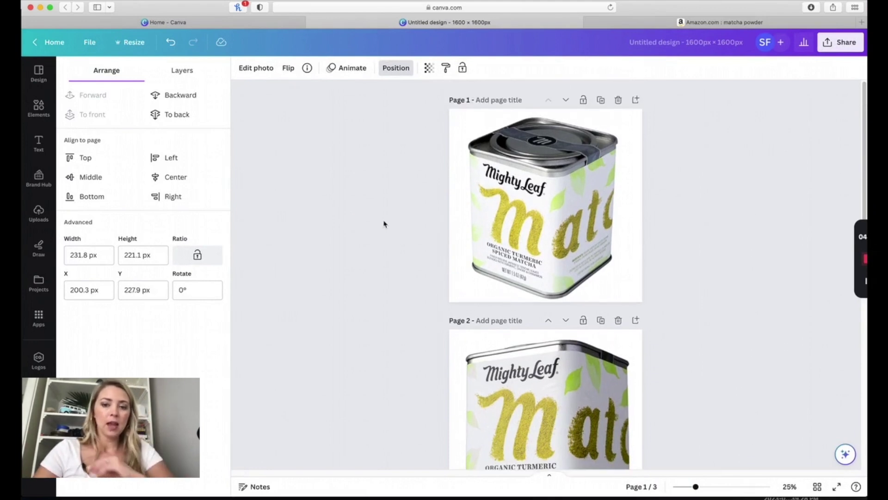
left_click(496, 231)
scroll(495, 232, "up", 3)
scroll(495, 231, "up", 3)
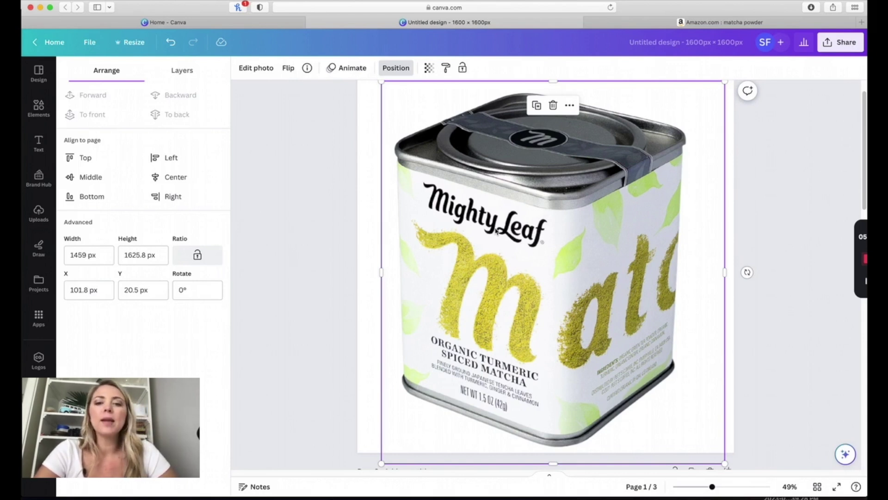
- Open the background remover for the page 1 tin photo and reset it to bring back the original background
left_click(256, 68)
left_click(90, 145)
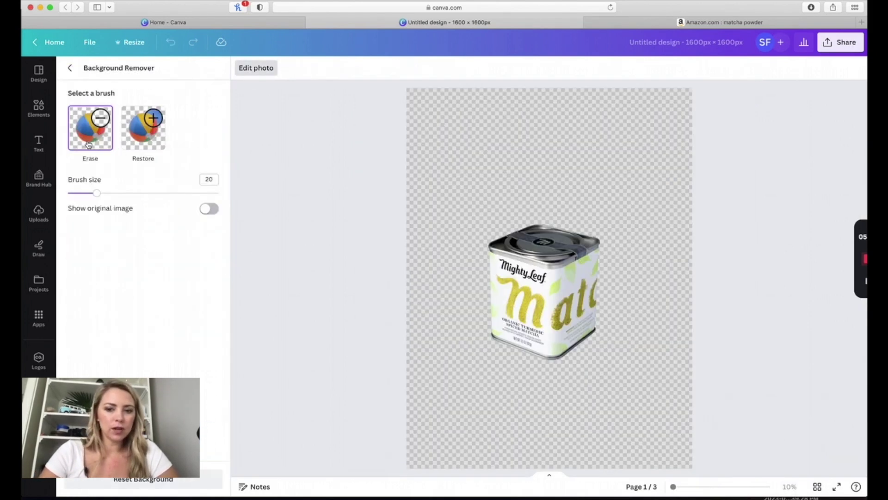
left_click(70, 68)
left_click(92, 145)
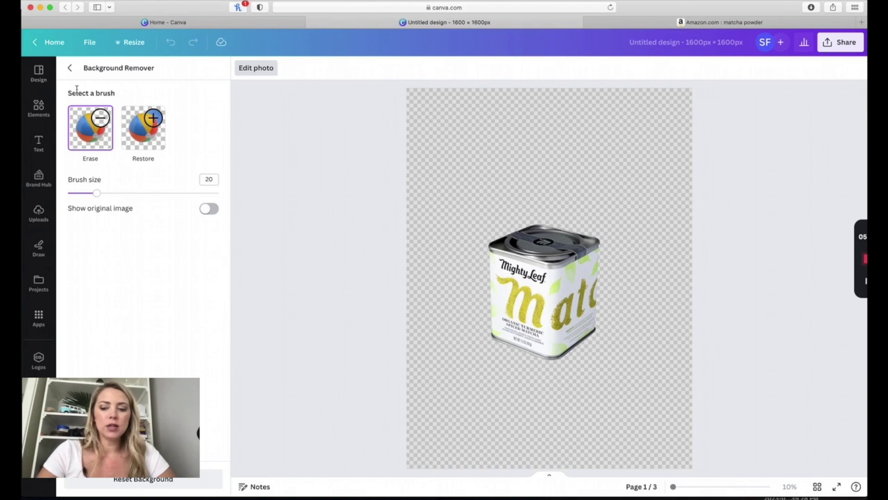
left_click(147, 486)
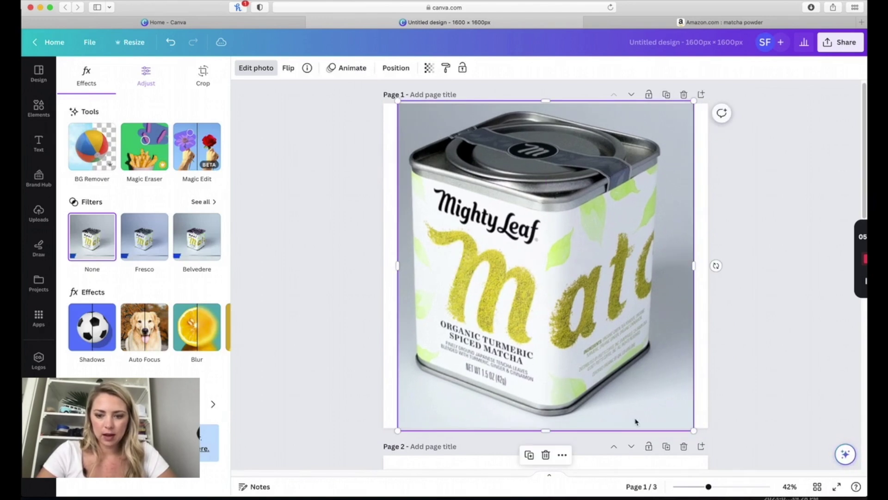
- Resize the page 1 tin photo very slightly smaller and remove its background
left_click_drag(693, 430, 667, 413)
left_click_drag(680, 430, 693, 429)
left_click(92, 146)
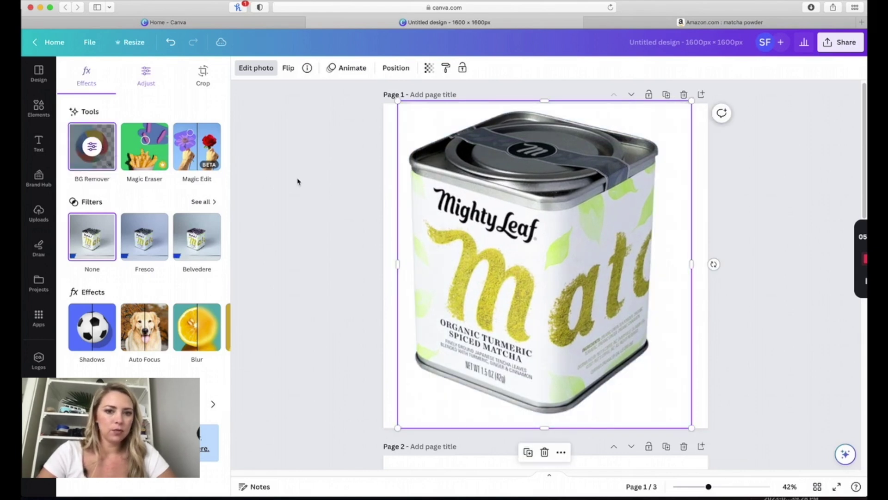
left_click(307, 238)
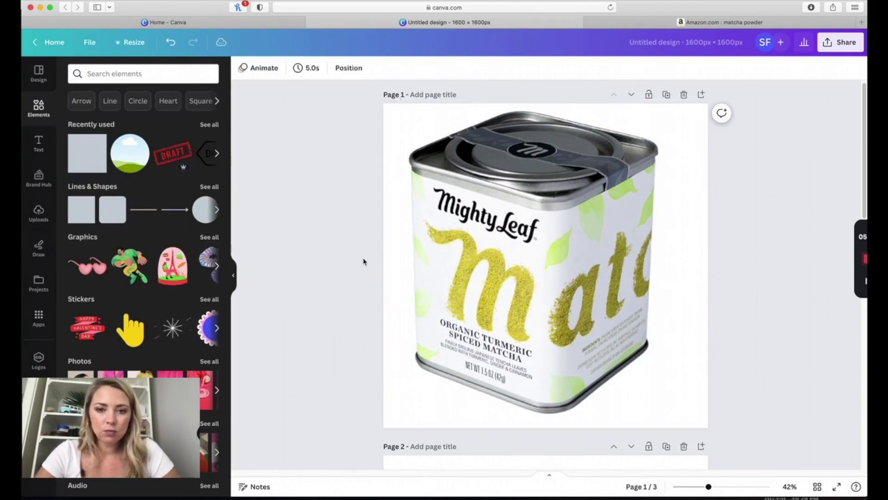
- Enlarge the page 1 tin photo slightly, reposition it centrally on the page, and crop the empty margin beside the tin's right side
left_click_drag(505, 251, 491, 252)
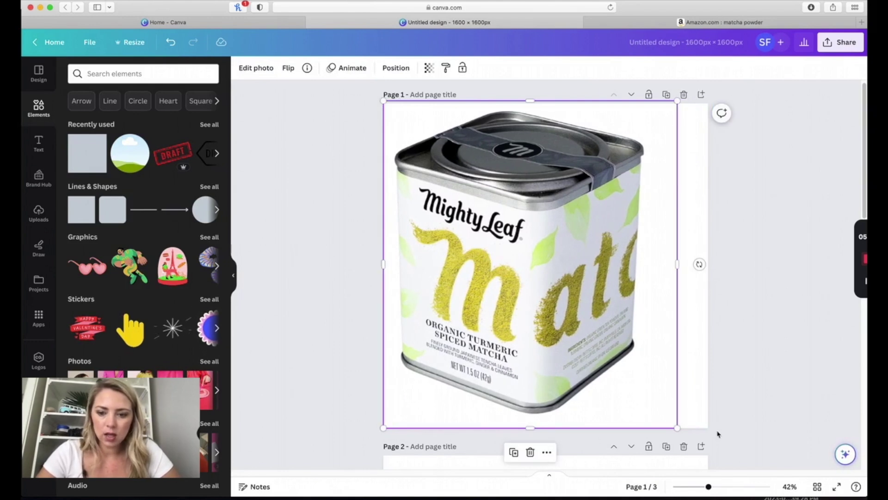
left_click_drag(677, 426, 691, 440)
left_click_drag(573, 340, 569, 323)
left_click_drag(705, 272, 679, 277)
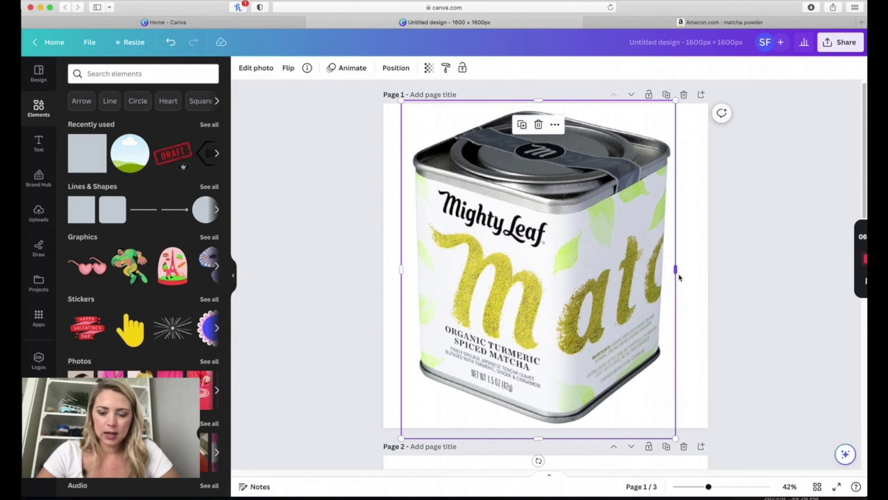
left_click(727, 280)
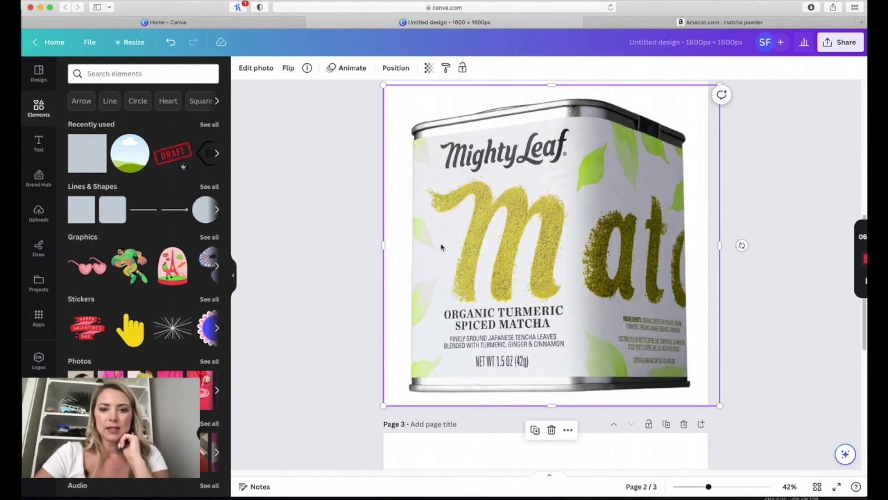
- Crop a thin strip off the top of the page 2 tin photo and enlarge it so the tin nearly fills the page
scroll(592, 281, "up", 1)
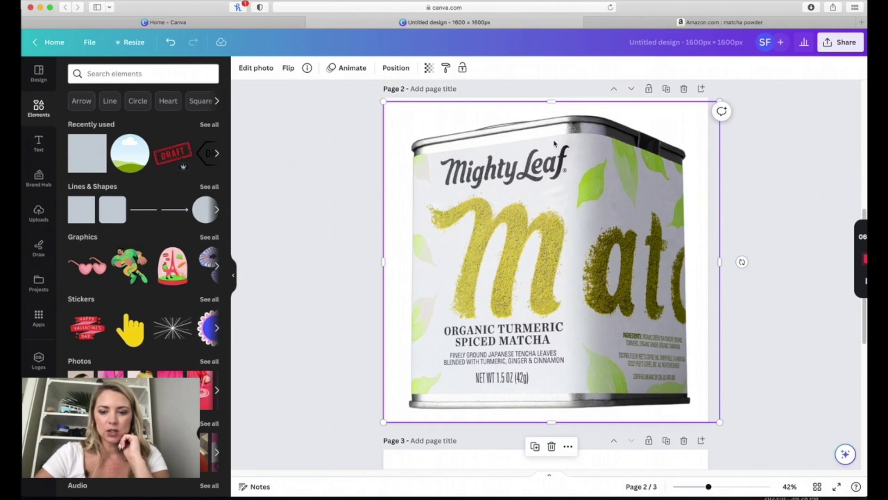
left_click_drag(551, 104, 552, 111)
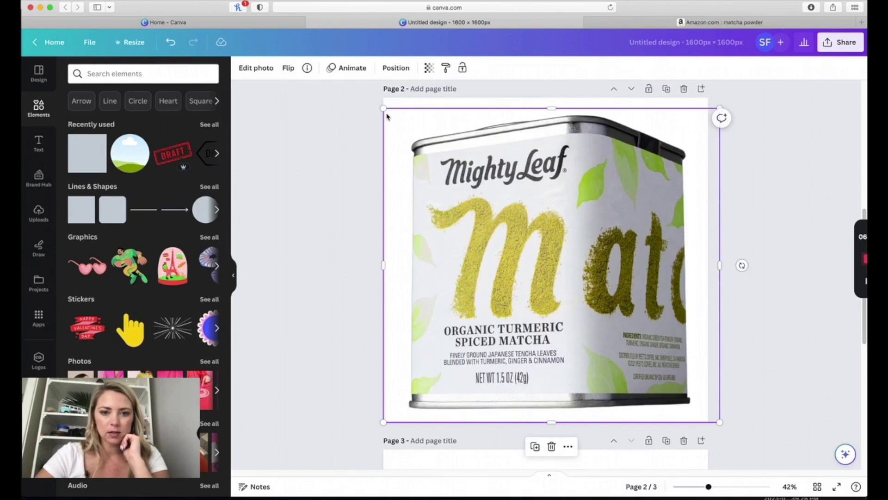
left_click_drag(384, 106, 371, 99)
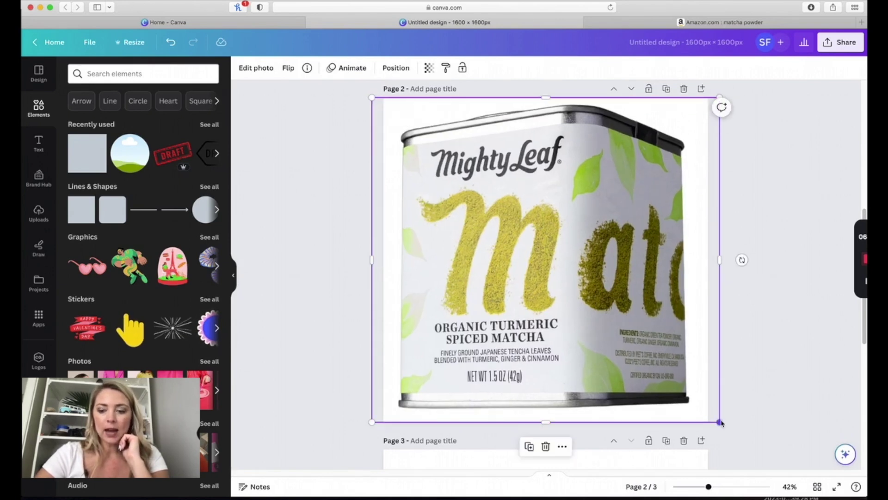
left_click_drag(722, 422, 725, 428)
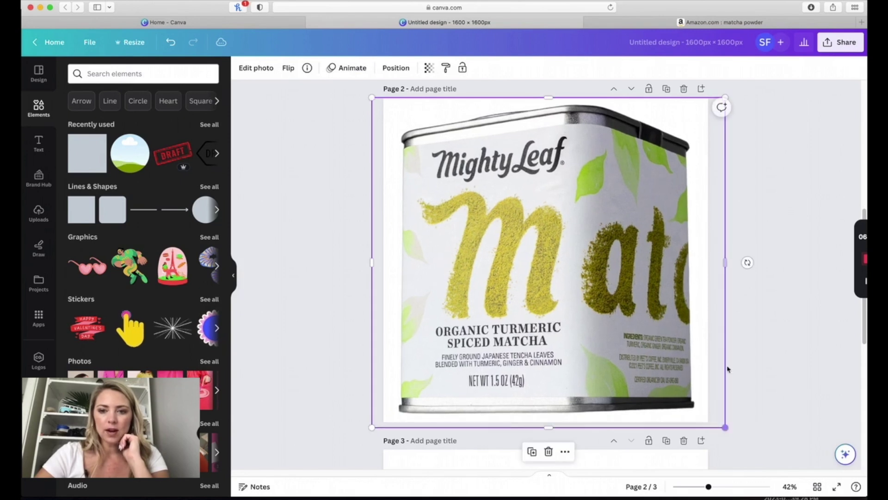
left_click(332, 300)
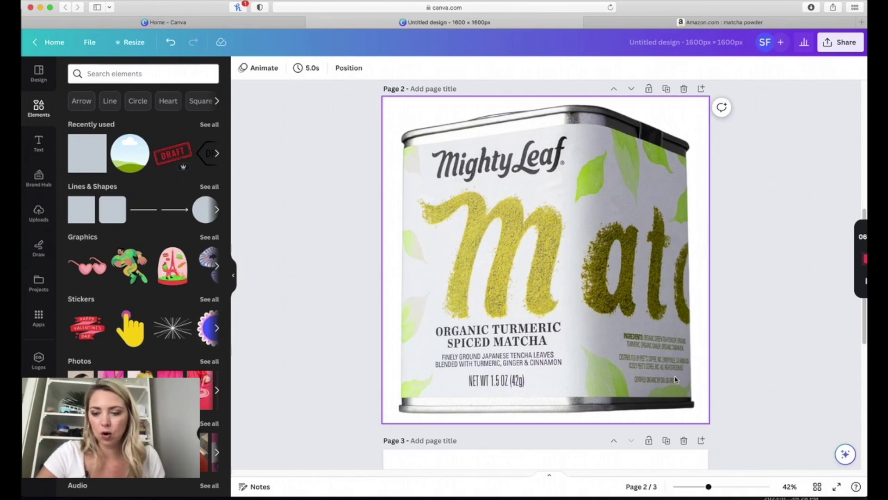
- Compare the enlarged tin photos on pages 1 and 2 with the mock Amazon search results on page 3
scroll(665, 126, "up", 3)
scroll(665, 126, "up", 4)
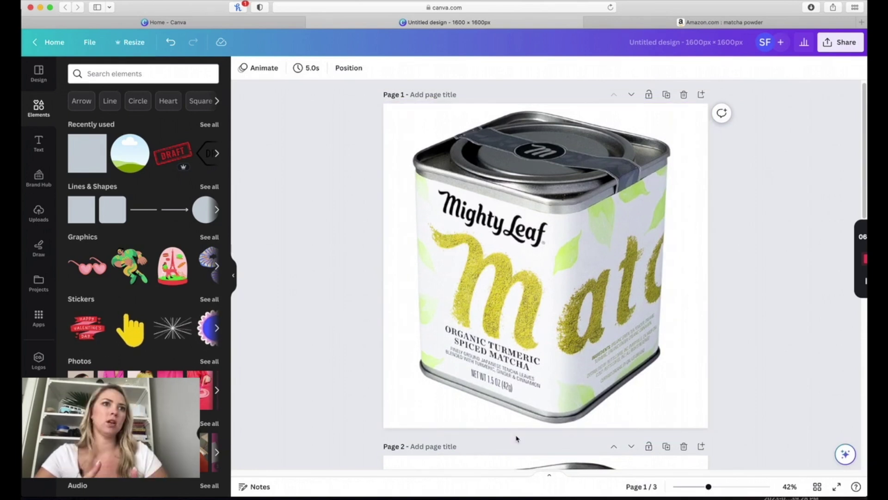
scroll(517, 438, "down", 7)
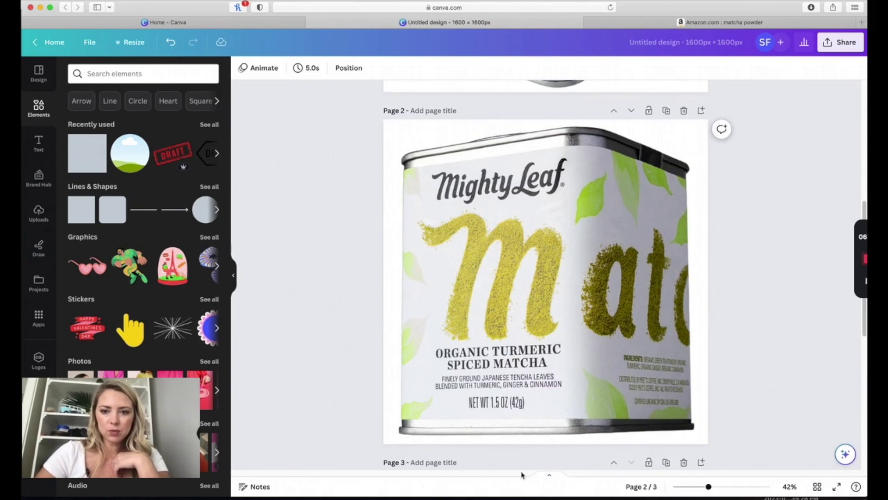
scroll(528, 342, "down", 5)
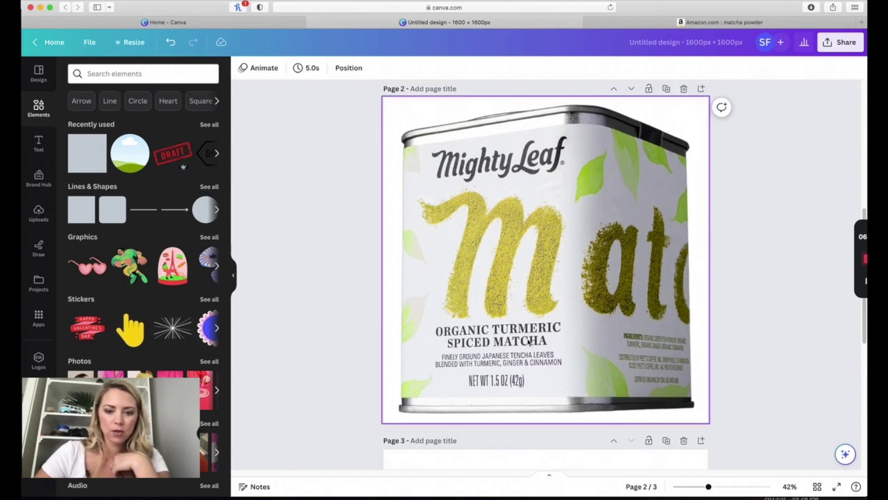
scroll(528, 343, "down", 3)
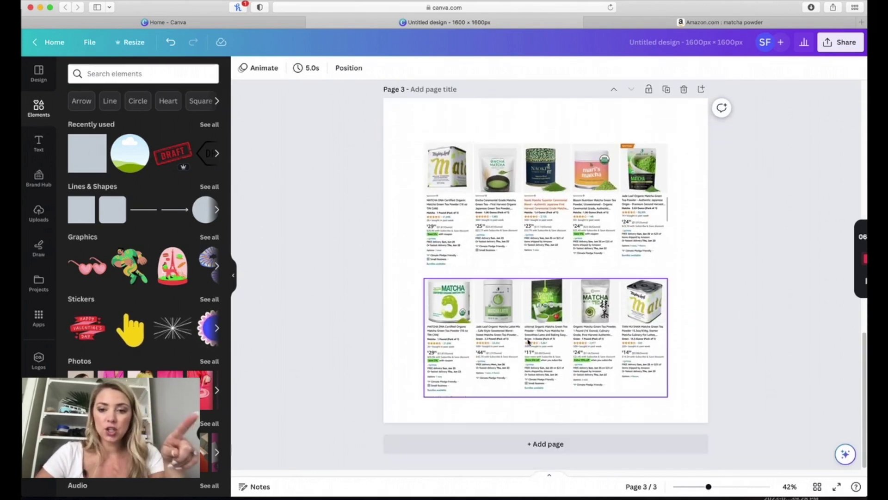
scroll(750, 353, "up", 3)
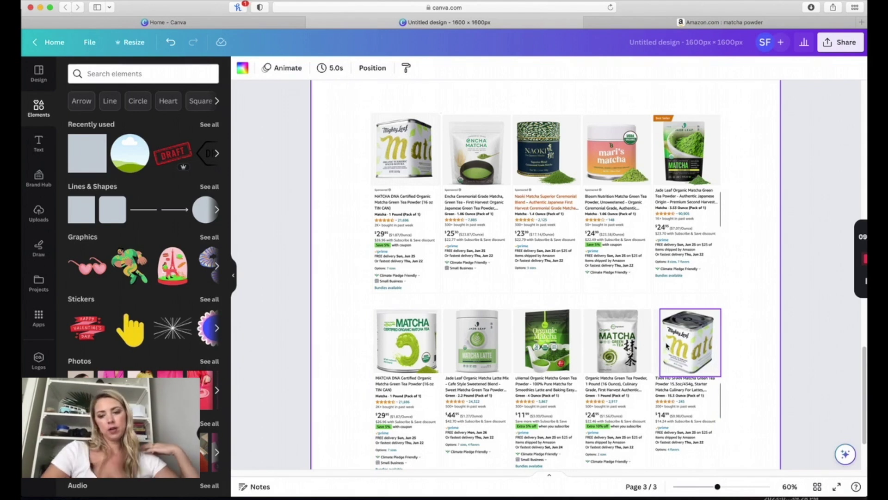
scroll(667, 345, "down", 1)
scroll(666, 345, "down", 3)
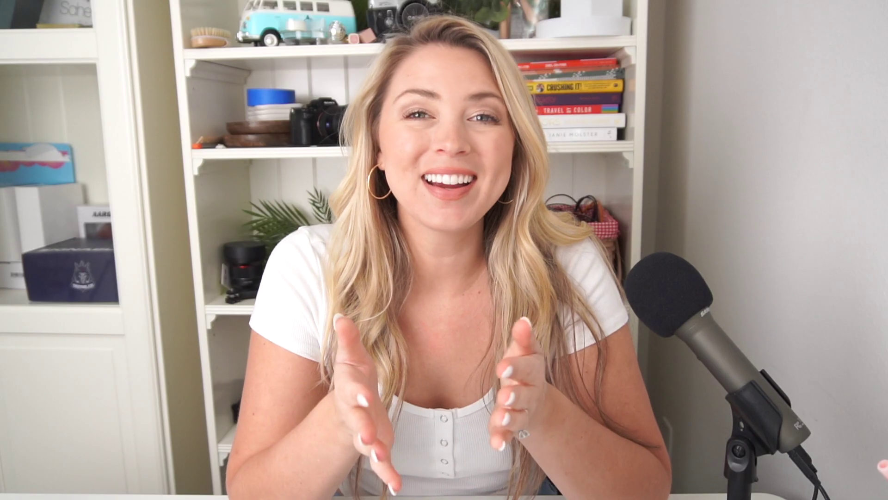